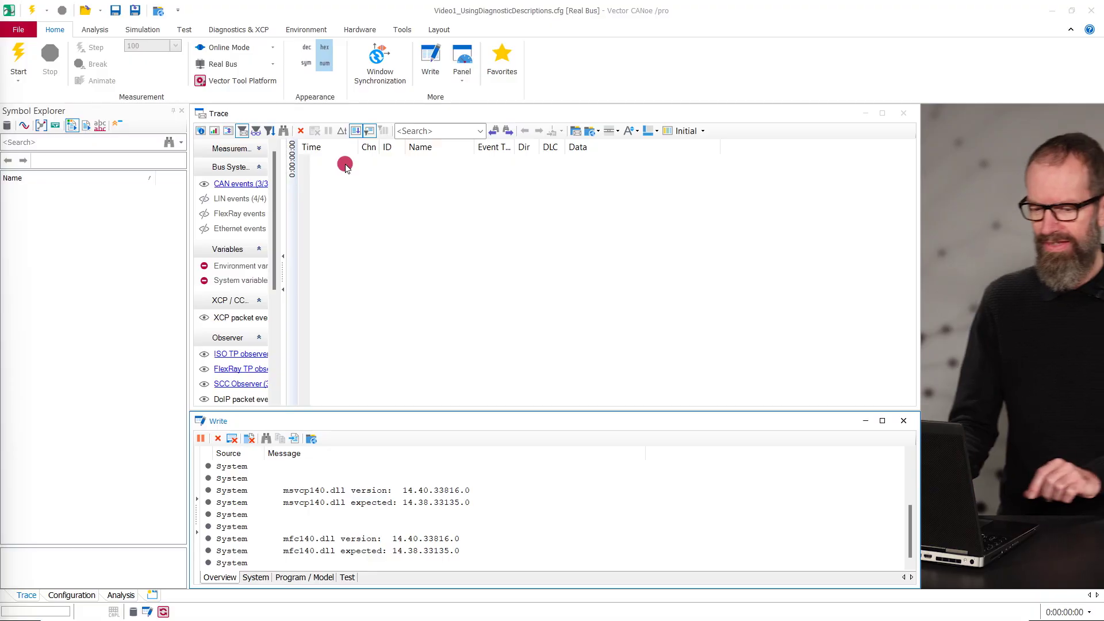
Open the Diagnostics/ISO TP configuration from Diagnostics & XCP and select the CAN network
{"action": "left_click", "coordinate": [225, 32]}
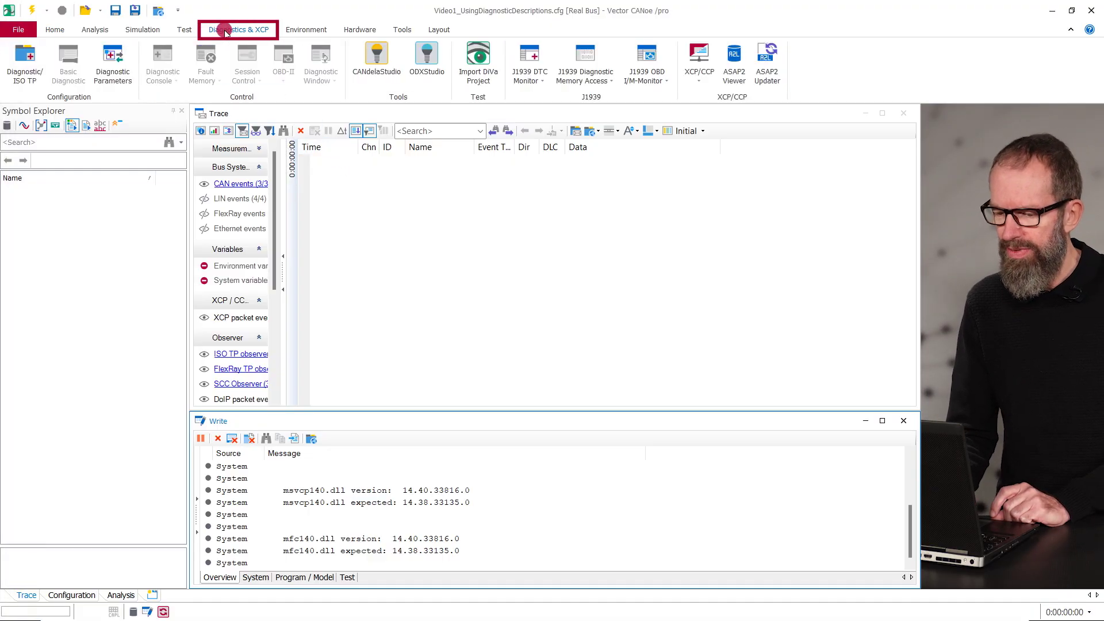
{"action": "left_click", "coordinate": [20, 56]}
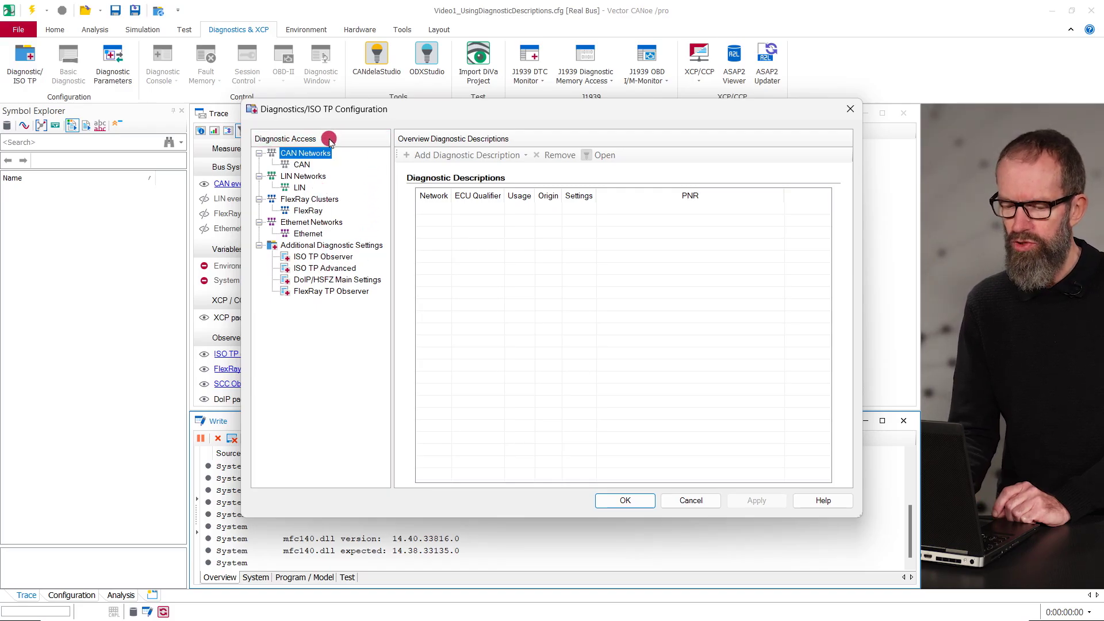
{"action": "left_click", "coordinate": [302, 165]}
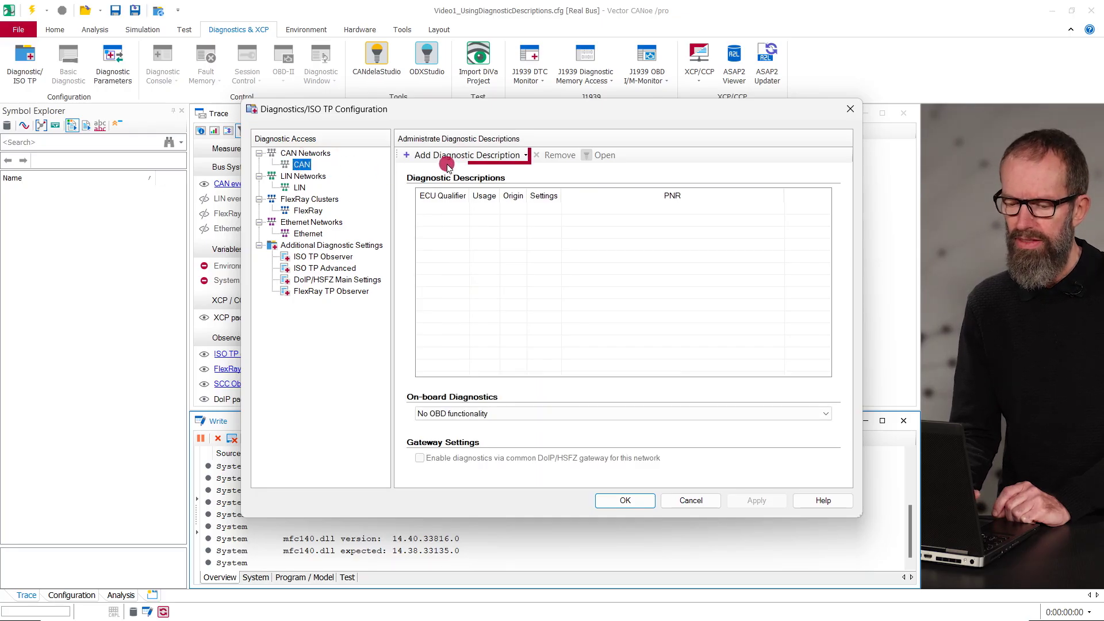
List the CAN description options: CDD/ODX/PDX/MDX file, basic UDS, basic KWP or standard CDD
{"action": "left_click", "coordinate": [442, 156]}
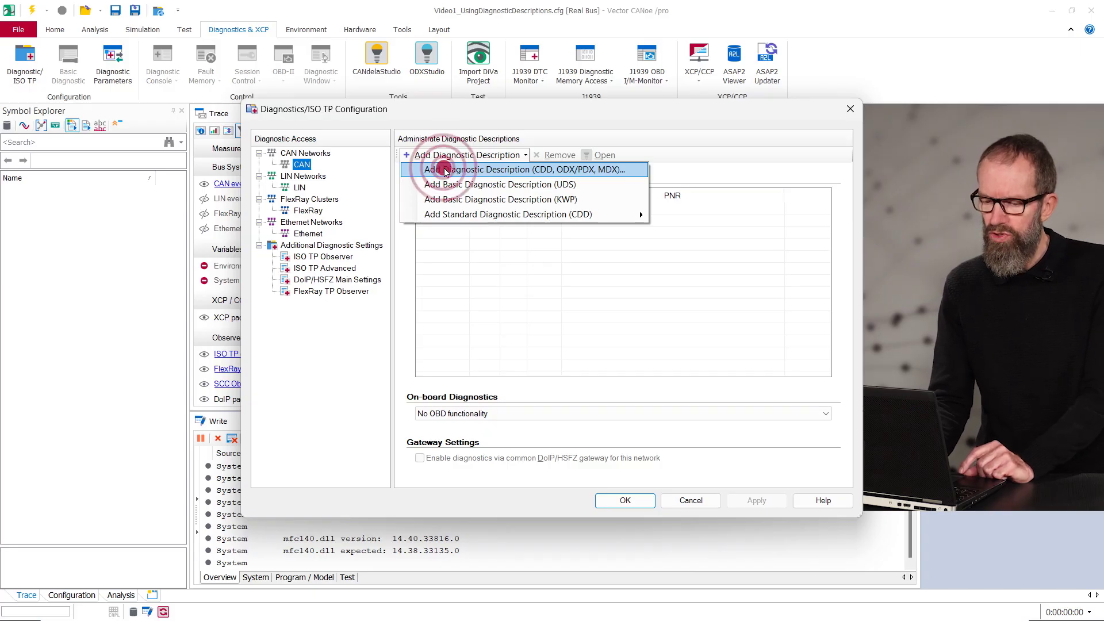
Load UDS-ExampleEcu-6.1.2.cdd as Door, with simulation off and the tester sending Functional Group Requests
{"action": "left_click", "coordinate": [352, 232]}
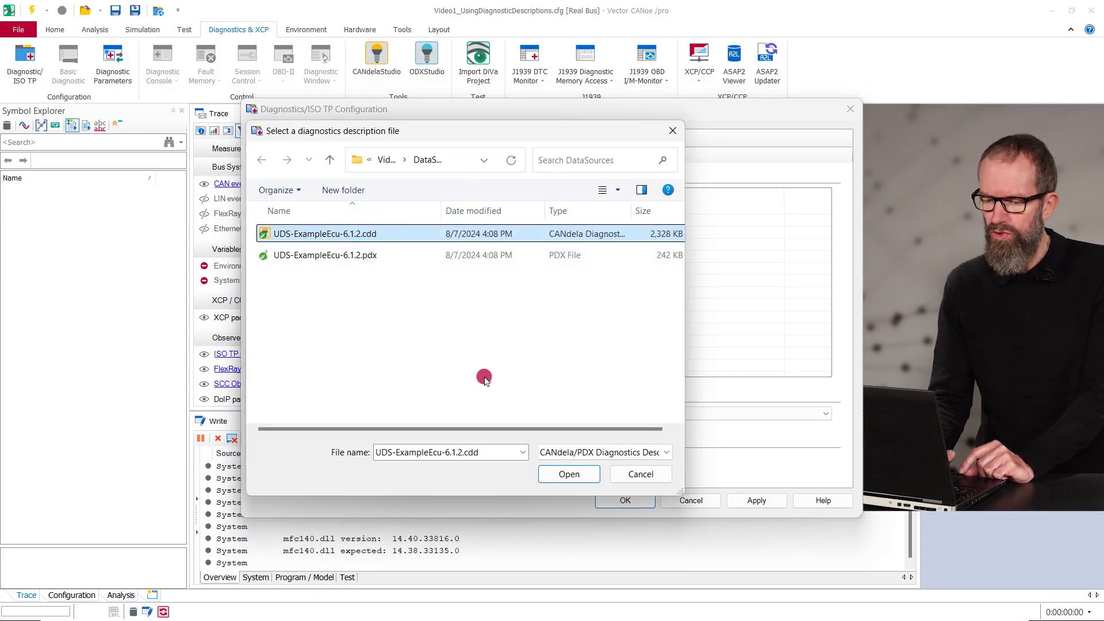
{"action": "left_click", "coordinate": [569, 475]}
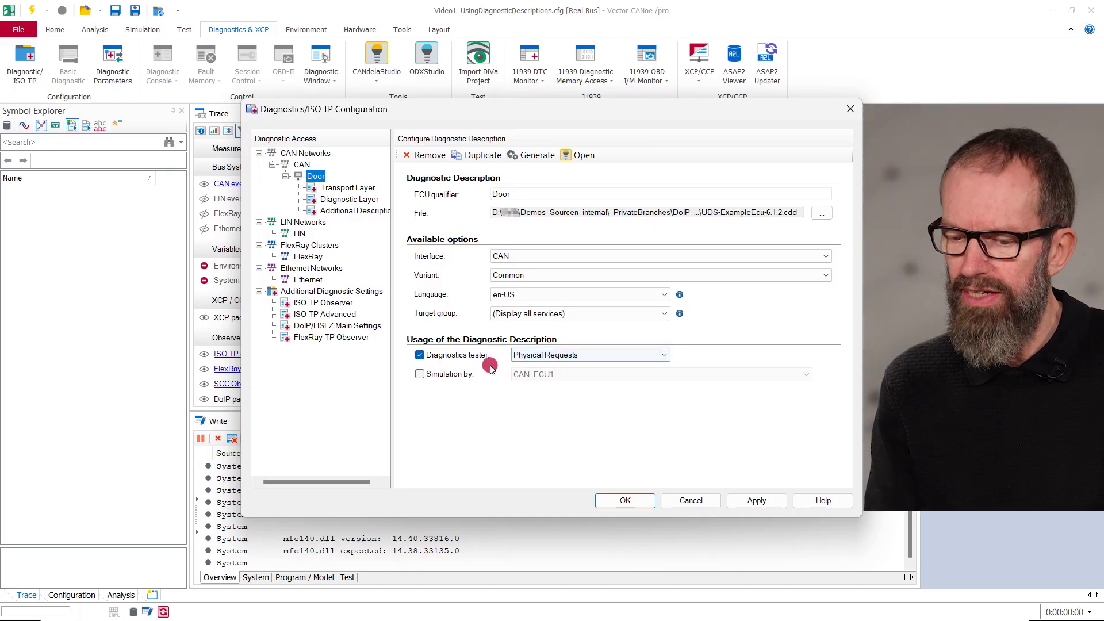
{"action": "left_click", "coordinate": [419, 375]}
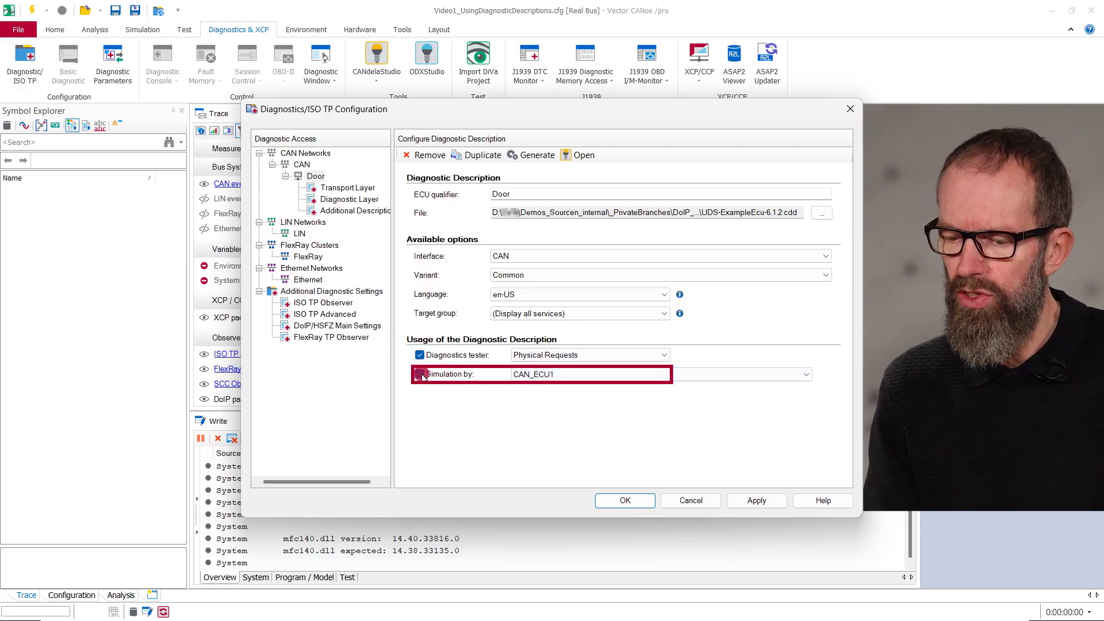
{"action": "left_click", "coordinate": [420, 374]}
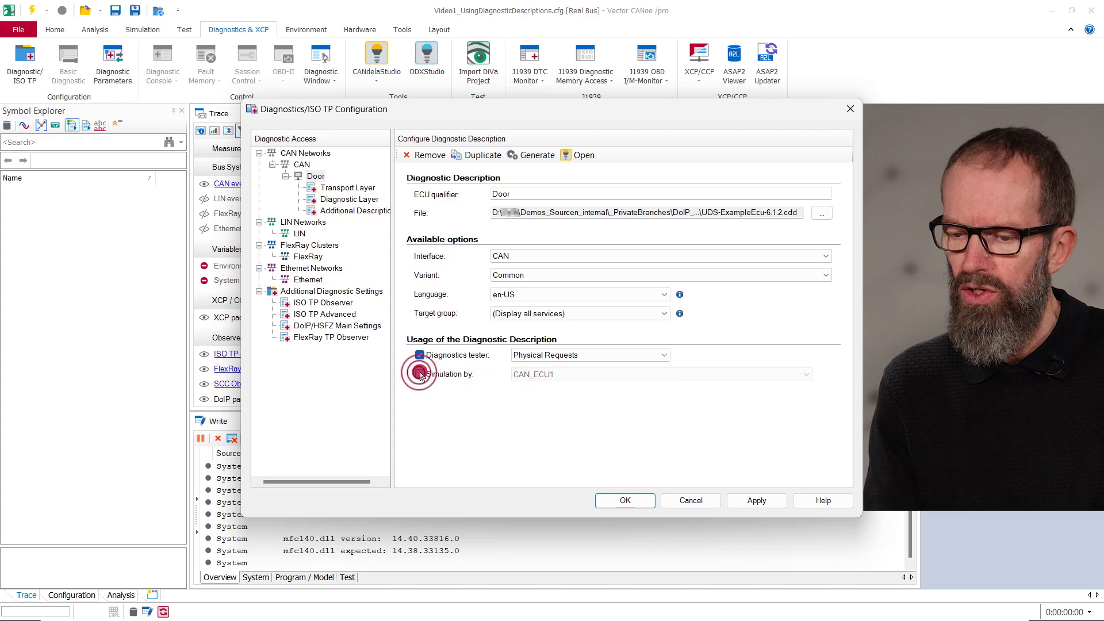
{"action": "left_click", "coordinate": [544, 355]}
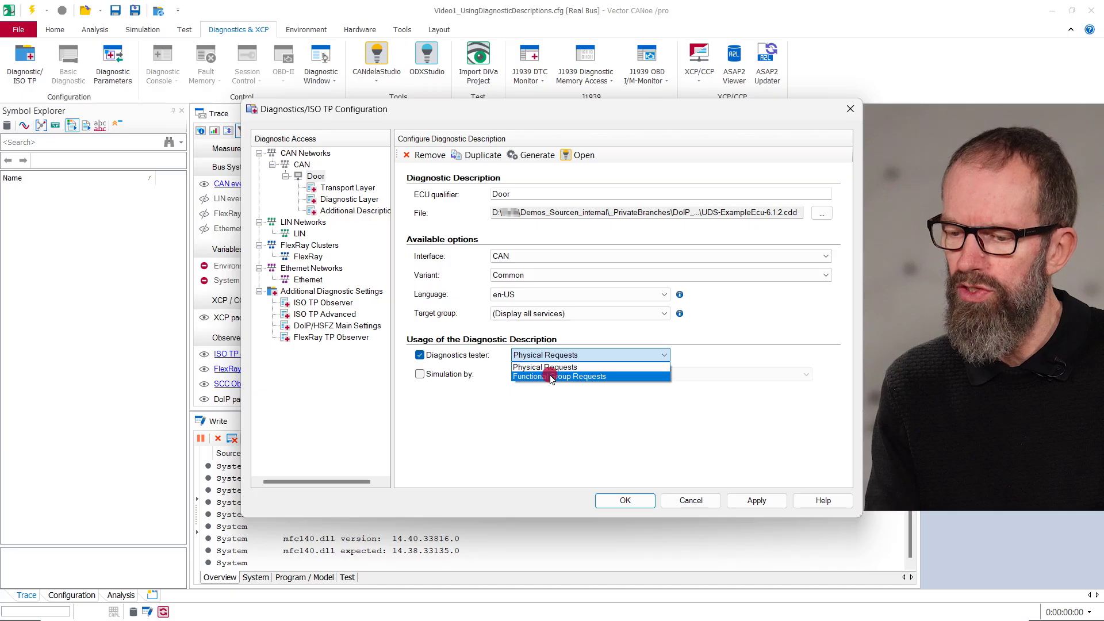
{"action": "left_click", "coordinate": [550, 377]}
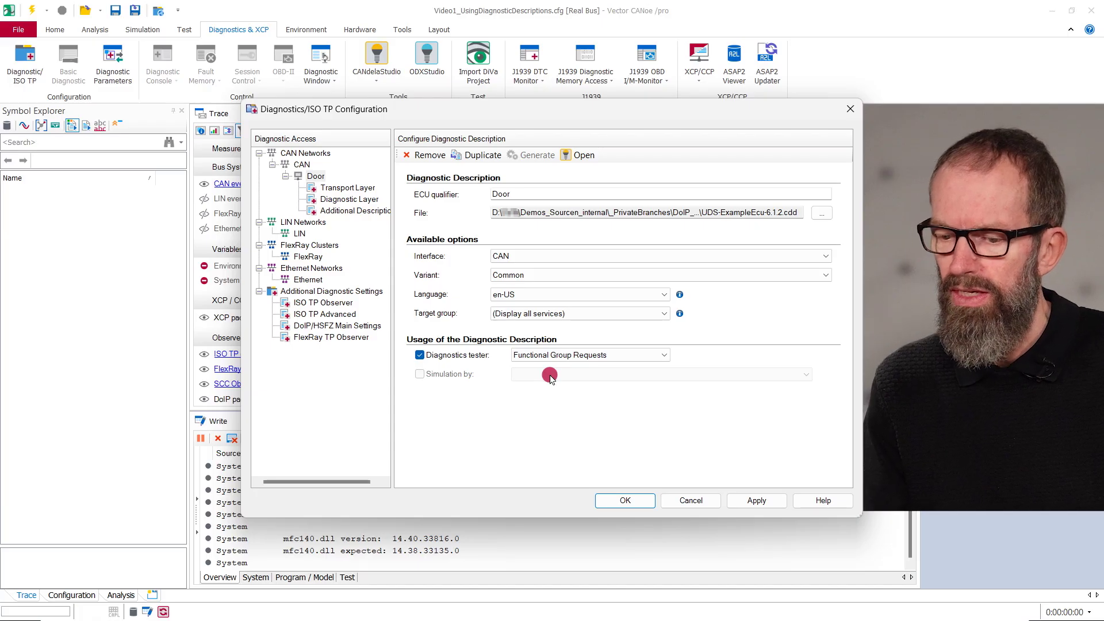
Add UDS-ExampleEcu-6.1.2.cdd again to the CAN network as a new Door_1 description
{"action": "left_click", "coordinate": [302, 164]}
{"action": "left_click", "coordinate": [469, 156]}
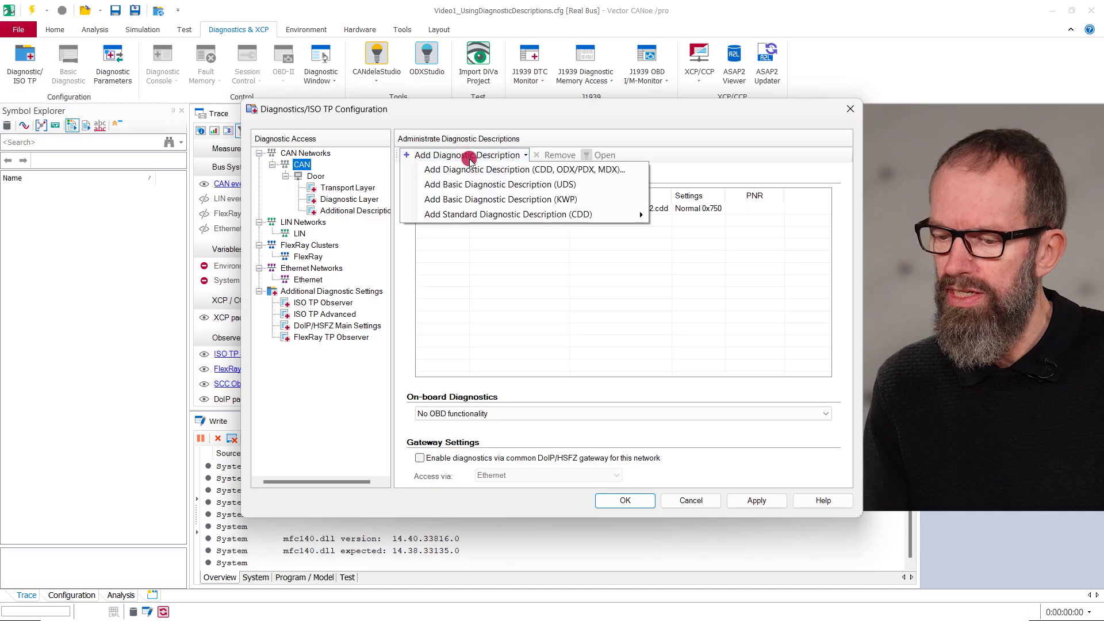
{"action": "left_click", "coordinate": [464, 169]}
{"action": "left_click", "coordinate": [339, 233]}
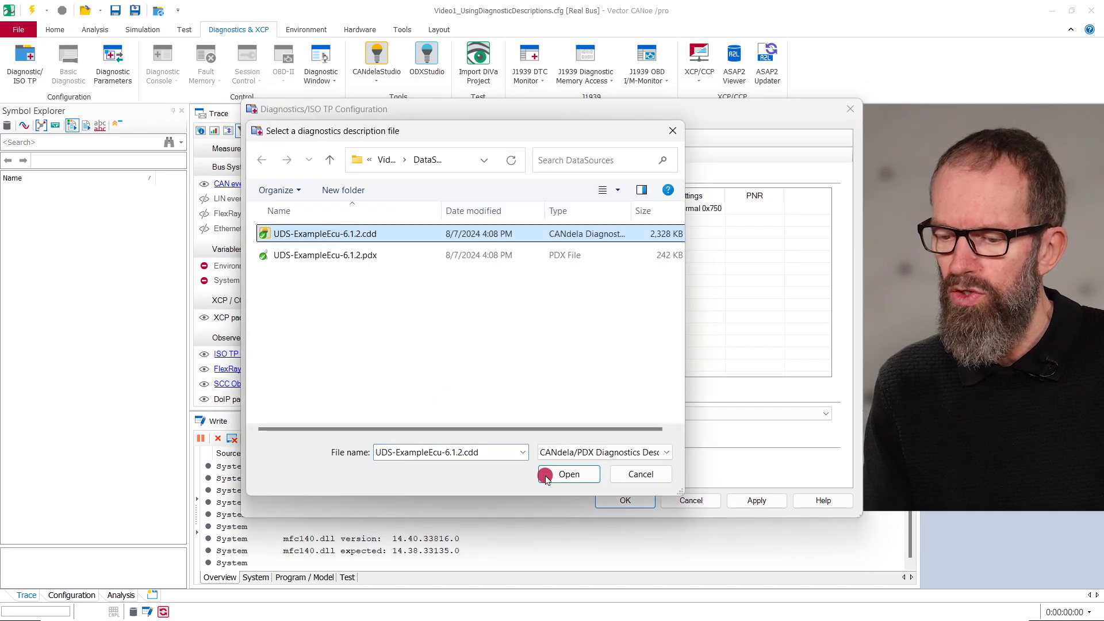
{"action": "left_click", "coordinate": [552, 476]}
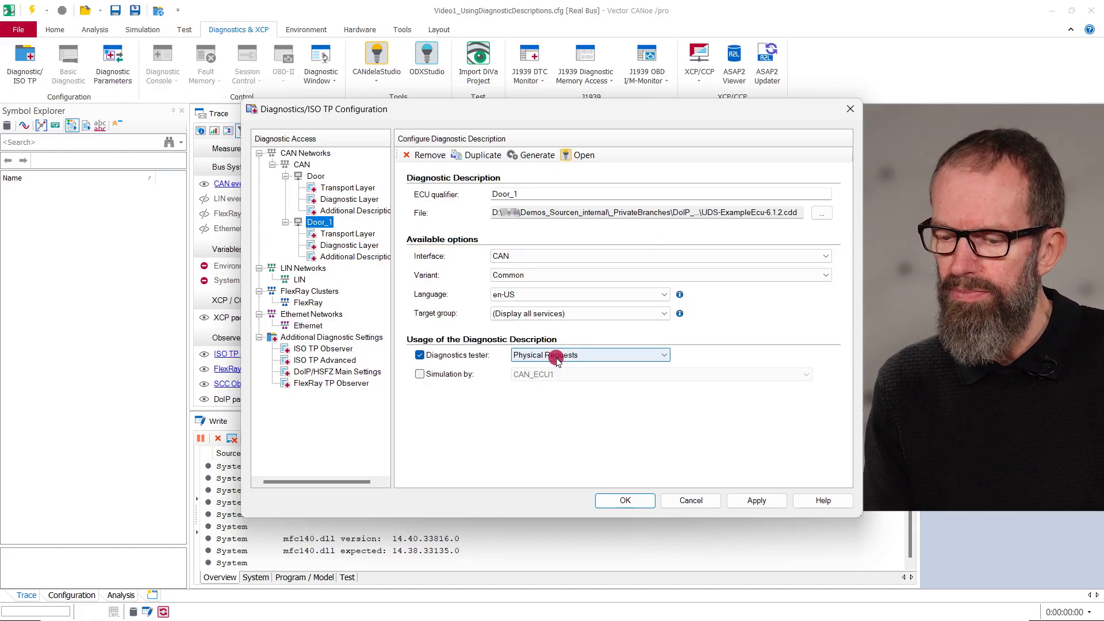
Keep Door_1's variant as Common and its interface as CAN
{"action": "left_click", "coordinate": [517, 276]}
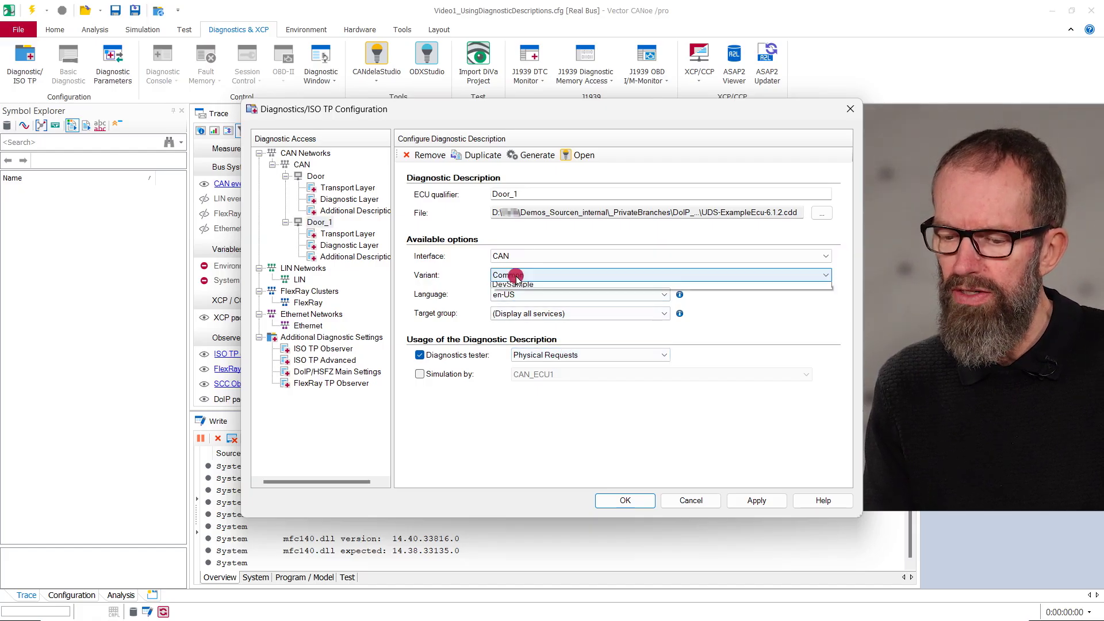
{"action": "left_click", "coordinate": [517, 278]}
{"action": "left_click", "coordinate": [511, 256]}
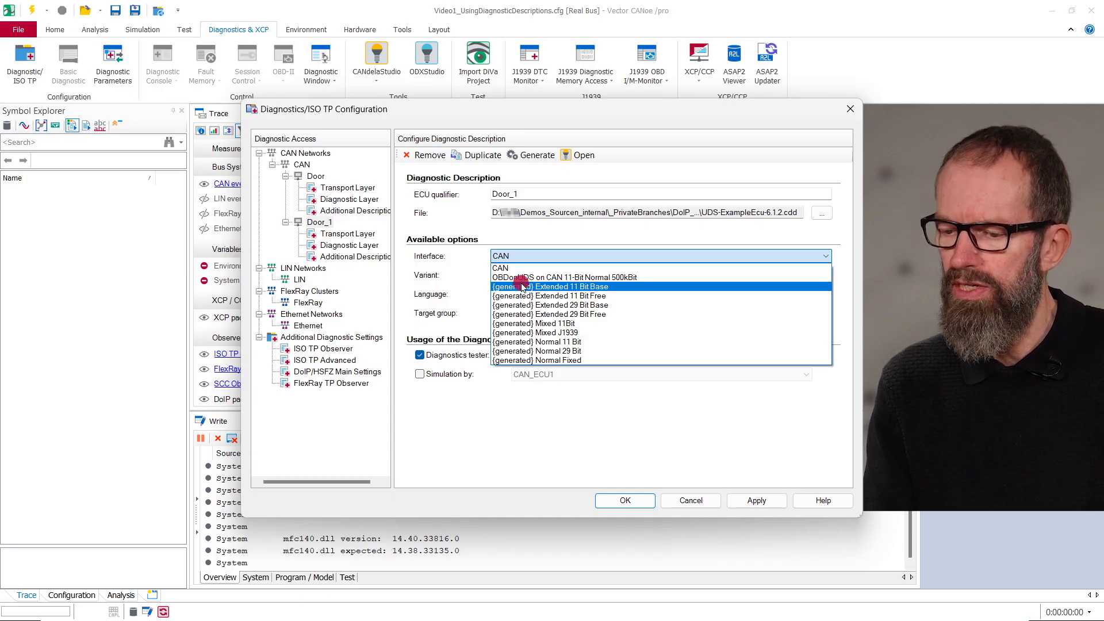
{"action": "left_click", "coordinate": [516, 269]}
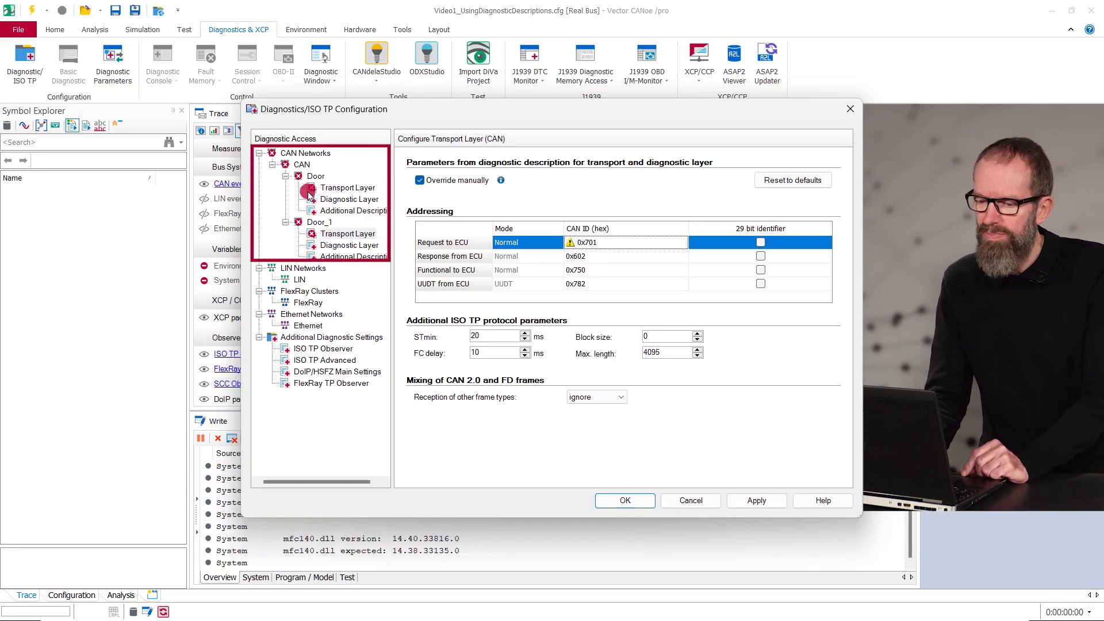
Set Door_1's Request to ECU CAN ID to 0x702
{"action": "left_click", "coordinate": [617, 243]}
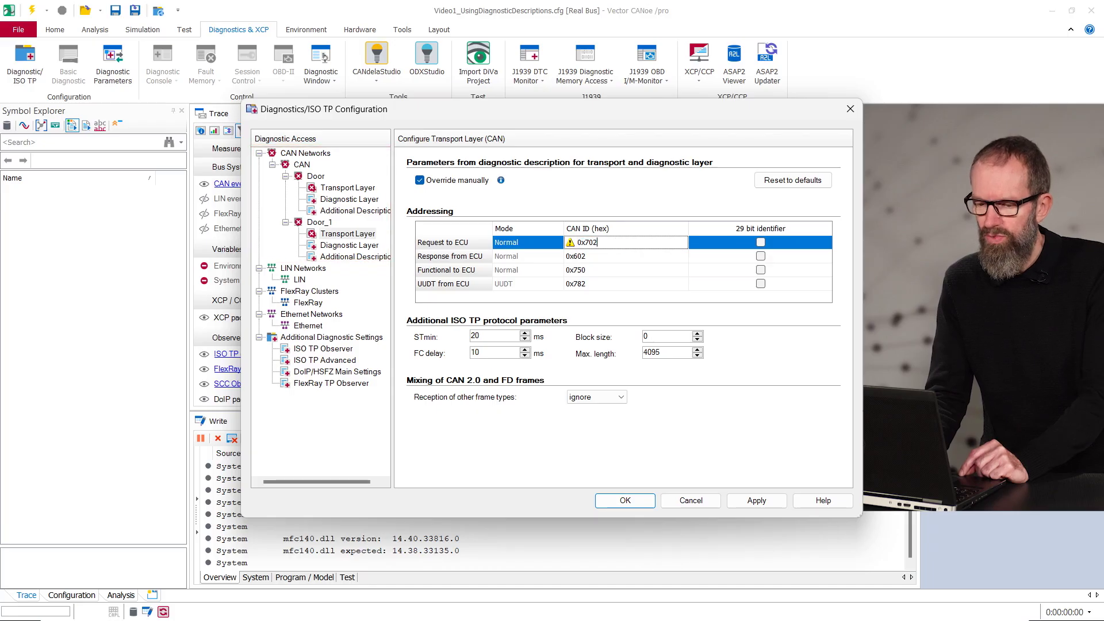
{"action": "type", "text": "0x702"}
{"action": "left_click", "coordinate": [617, 243]}
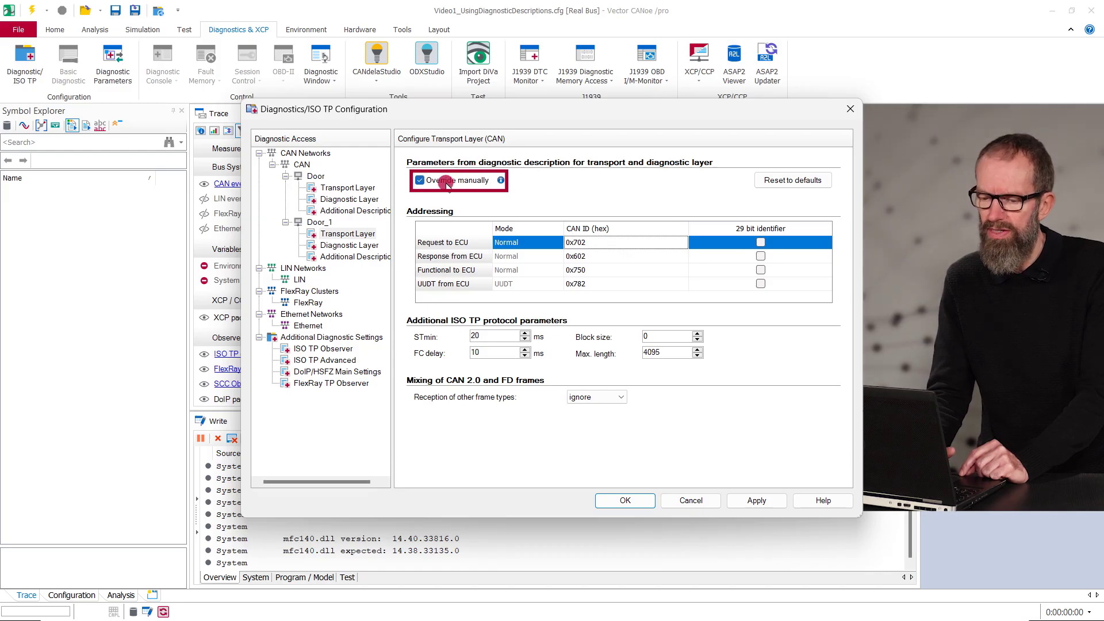
Set SeednKey.dll as Door_1's seed-and-key DLL for security access and apply the settings
{"action": "left_click", "coordinate": [344, 245]}
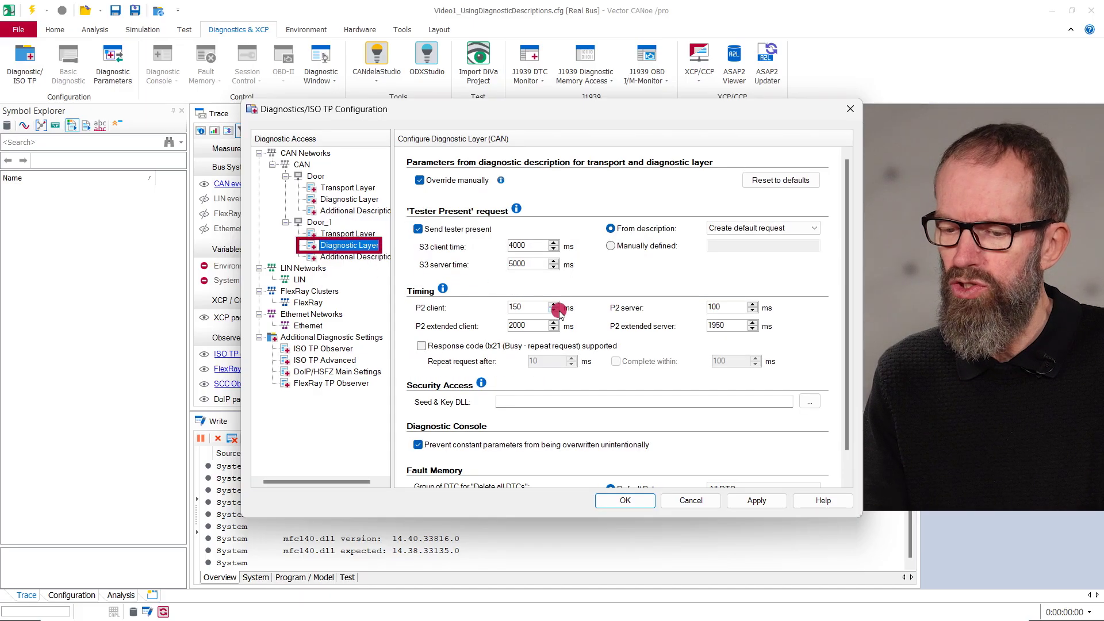
{"action": "left_click", "coordinate": [812, 401]}
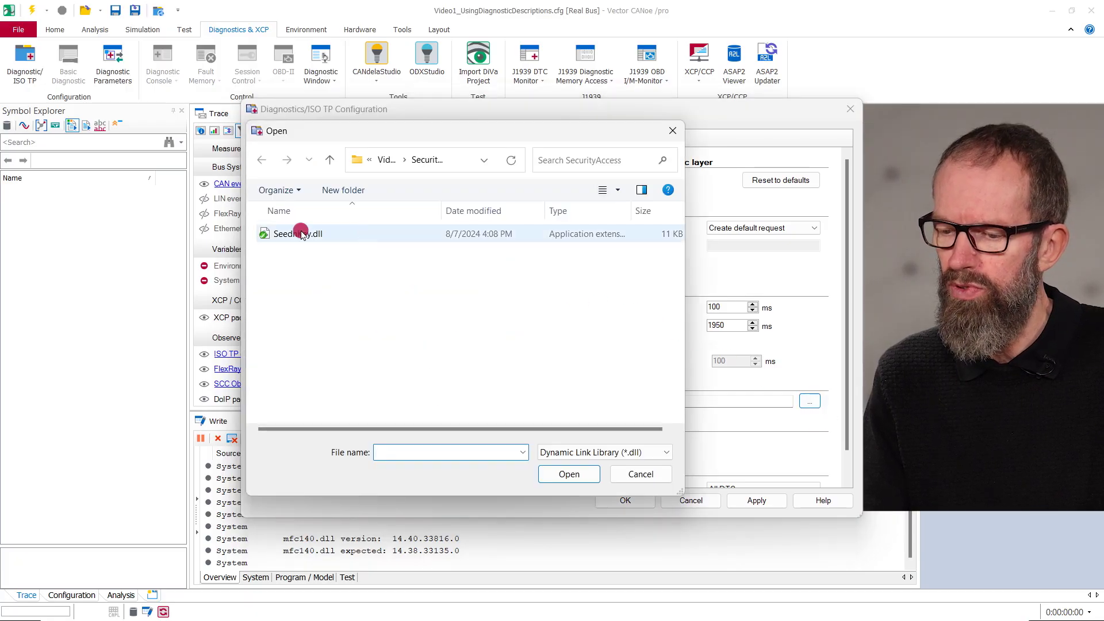
{"action": "double_click", "coordinate": [300, 233]}
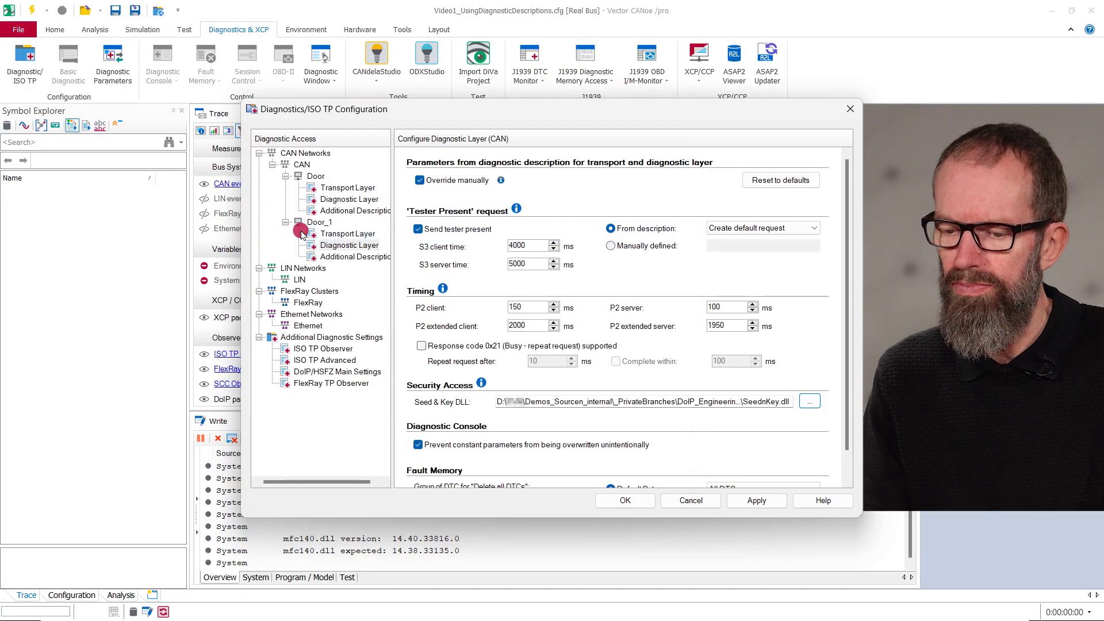
{"action": "key", "text": "alt+a"}
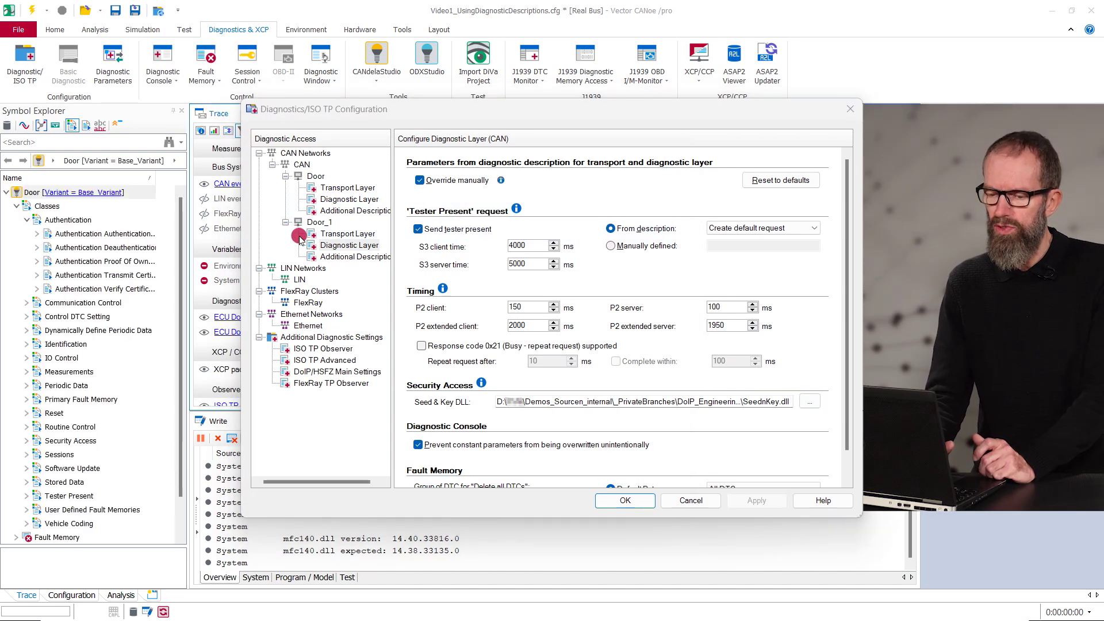
Add a Basic Diagnostic Description (UDS) to Door_1's additional descriptions and select BasicDiagnosticsEcu
{"action": "left_click", "coordinate": [339, 257]}
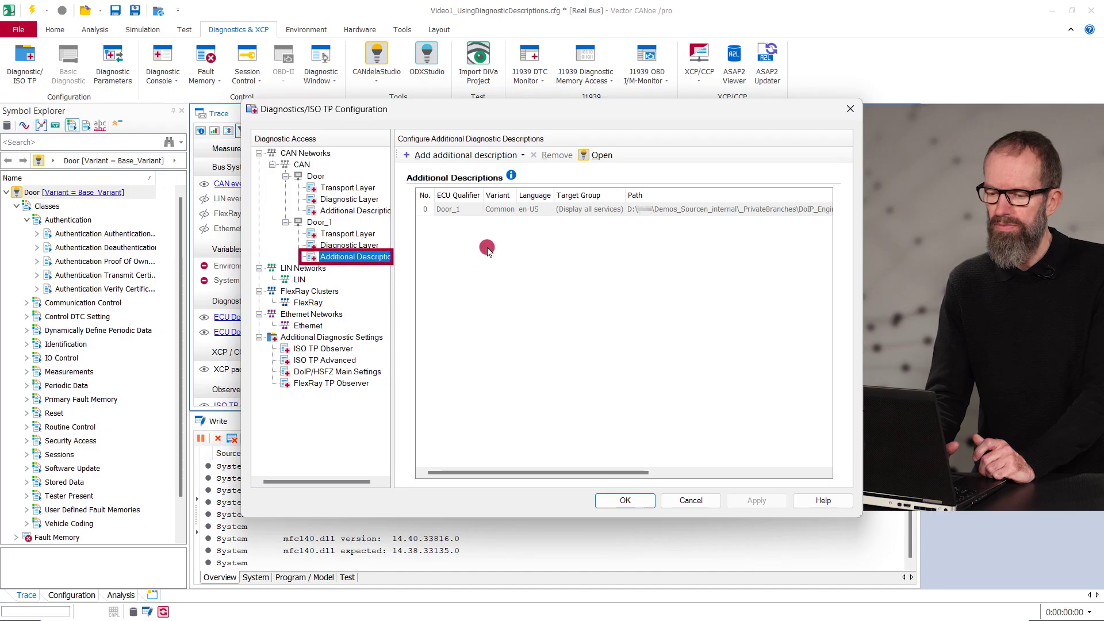
{"action": "left_click", "coordinate": [511, 156]}
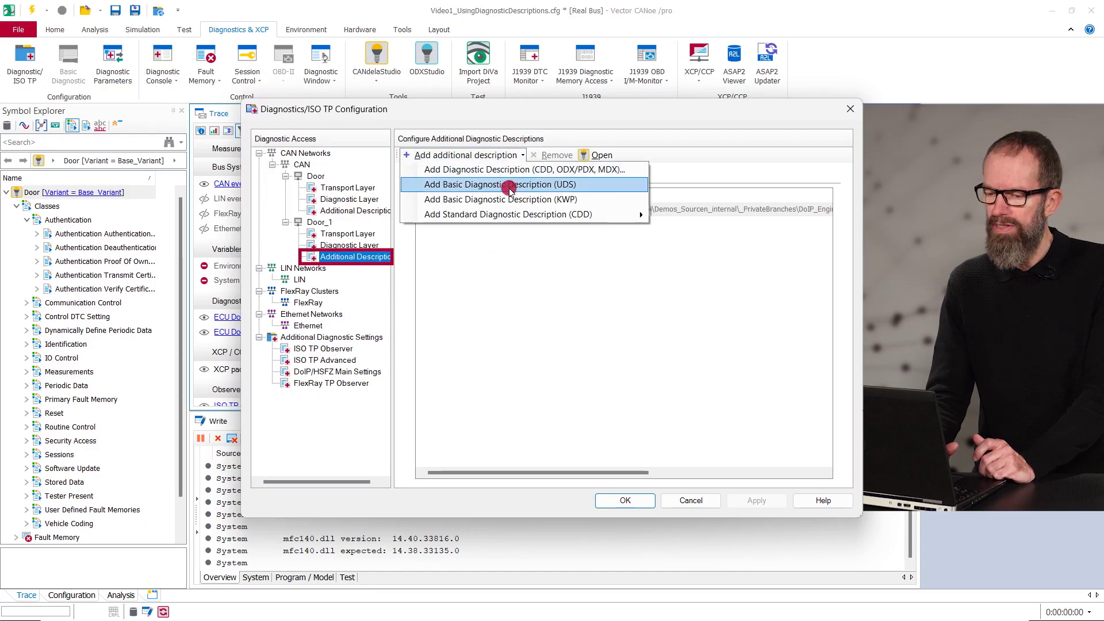
{"action": "left_click", "coordinate": [509, 185]}
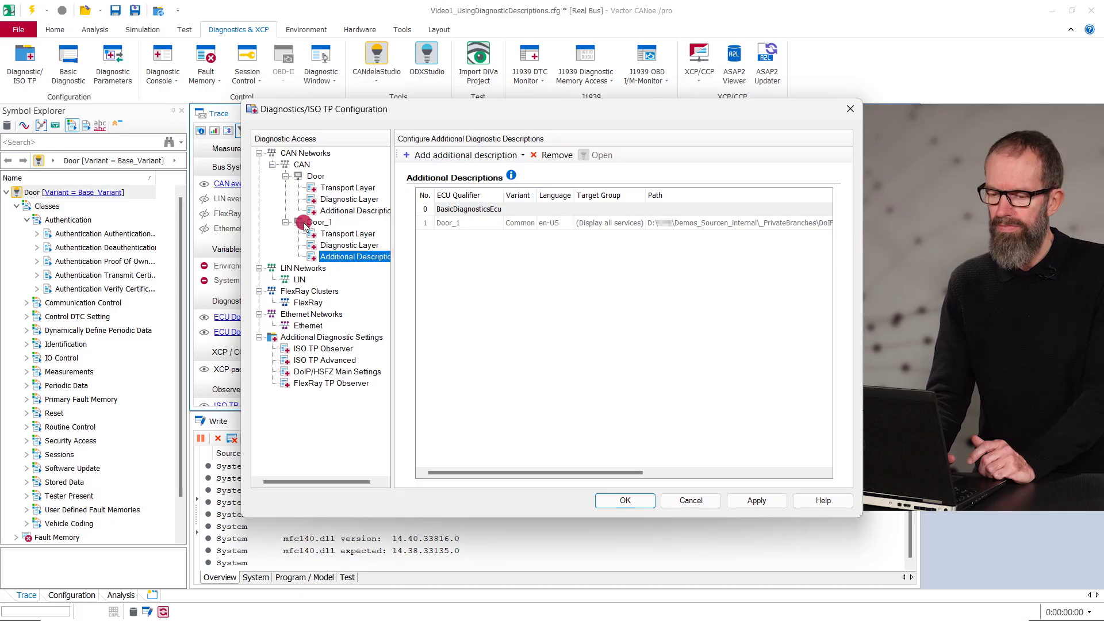
{"action": "mouse_move", "coordinate": [465, 210]}
{"action": "left_mouse_down"}
{"action": "mouse_move", "coordinate": [468, 233]}
{"action": "mouse_move", "coordinate": [471, 211]}
{"action": "left_mouse_up"}
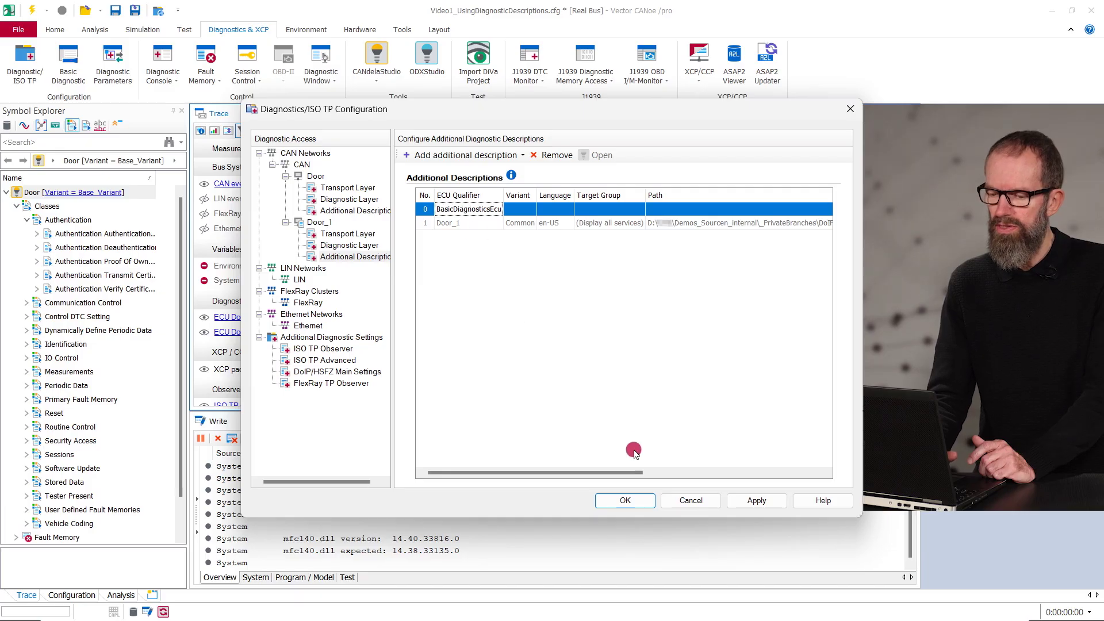
Confirm the configuration and add a new $24 ReadScalingDataByIdentifier service
{"action": "left_click", "coordinate": [641, 503]}
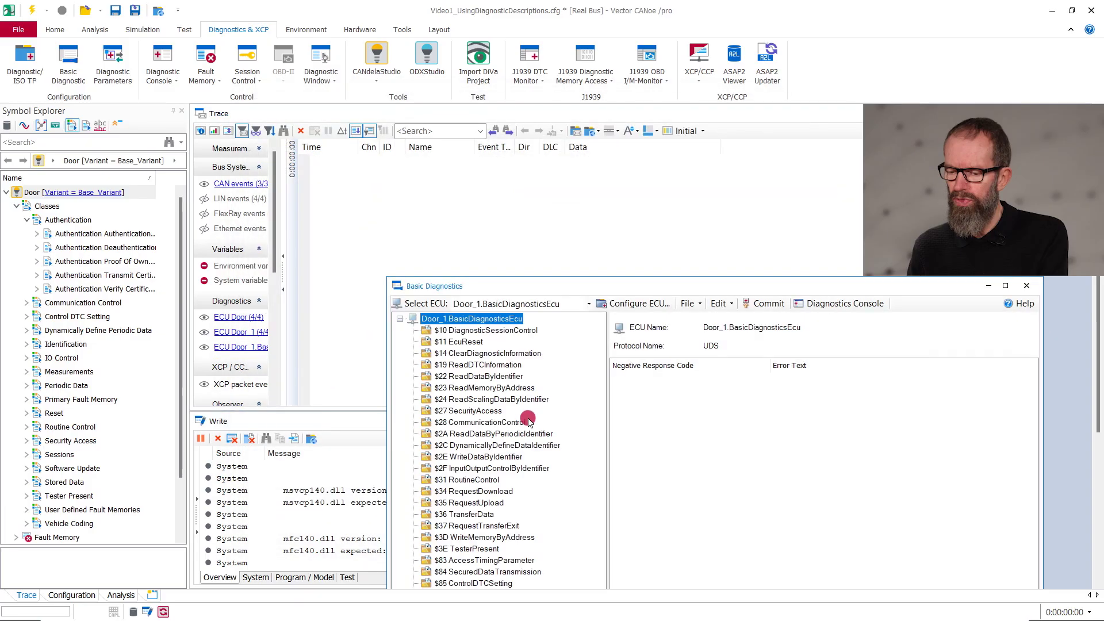
{"action": "left_click", "coordinate": [506, 402]}
{"action": "right_click", "coordinate": [508, 404]}
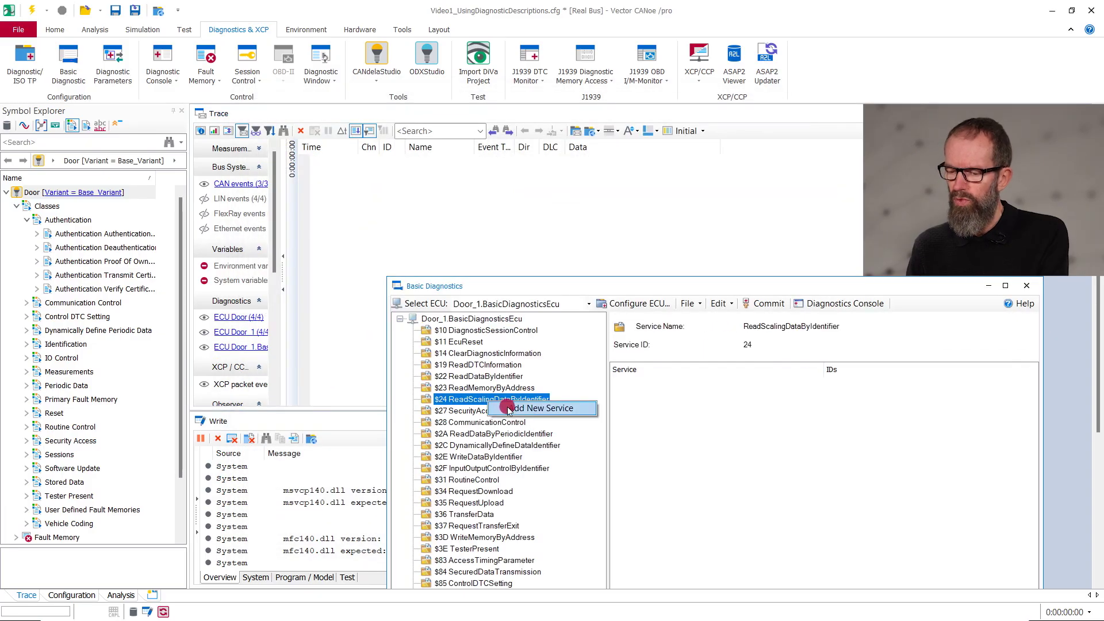
{"action": "left_click", "coordinate": [508, 409]}
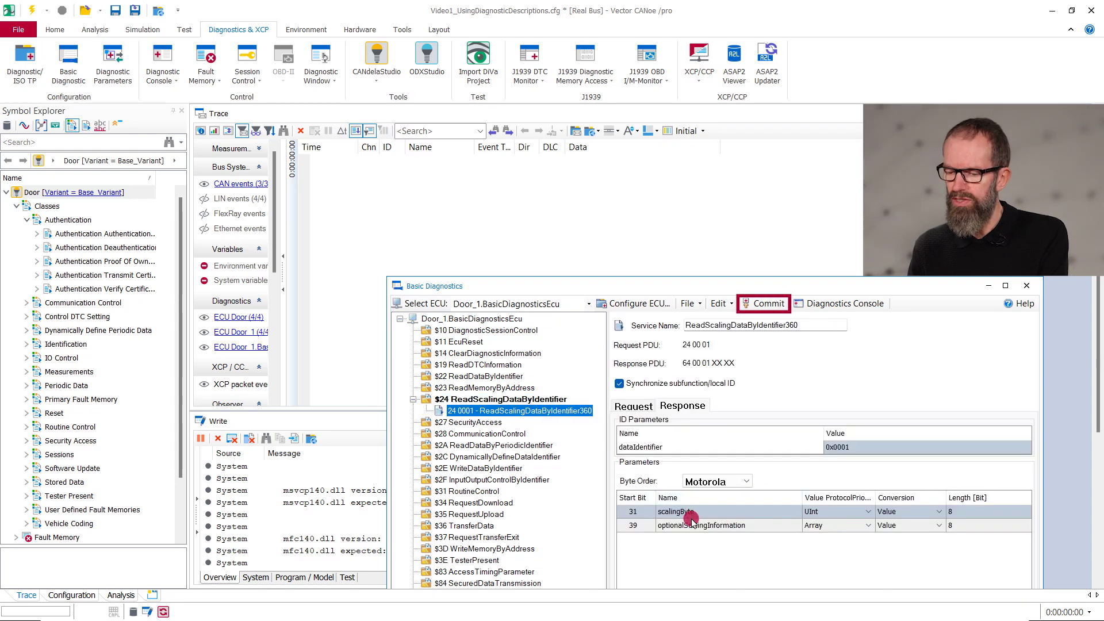
Import MyCustomBasicDiagnosticDescription.xml into the basic diagnostics data
{"action": "left_click", "coordinate": [688, 303]}
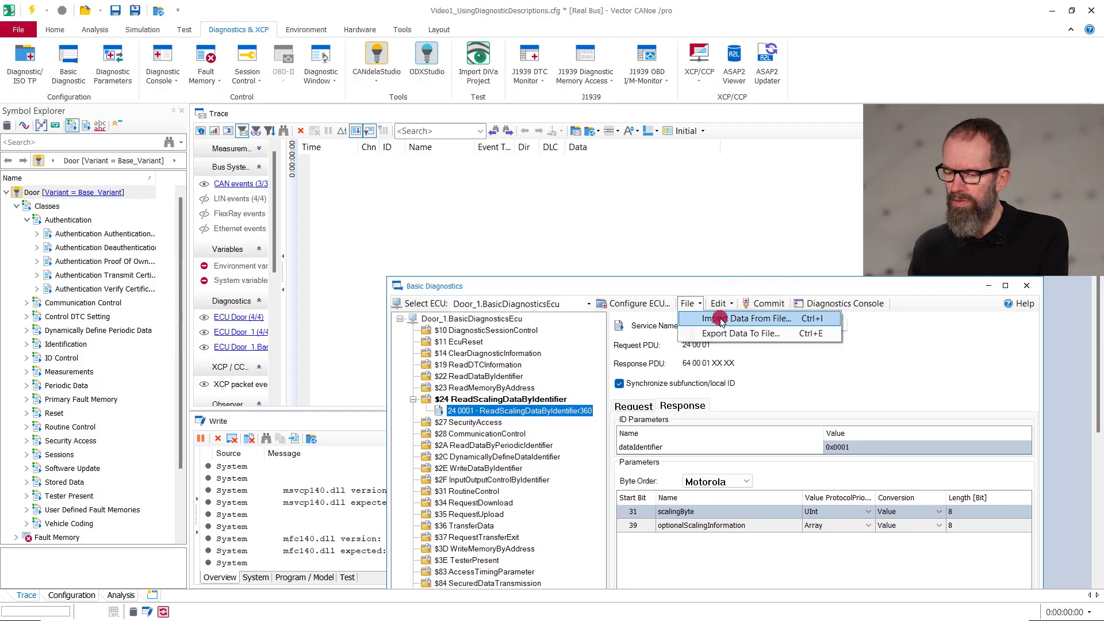
{"action": "left_click", "coordinate": [719, 318]}
{"action": "left_click", "coordinate": [234, 134]}
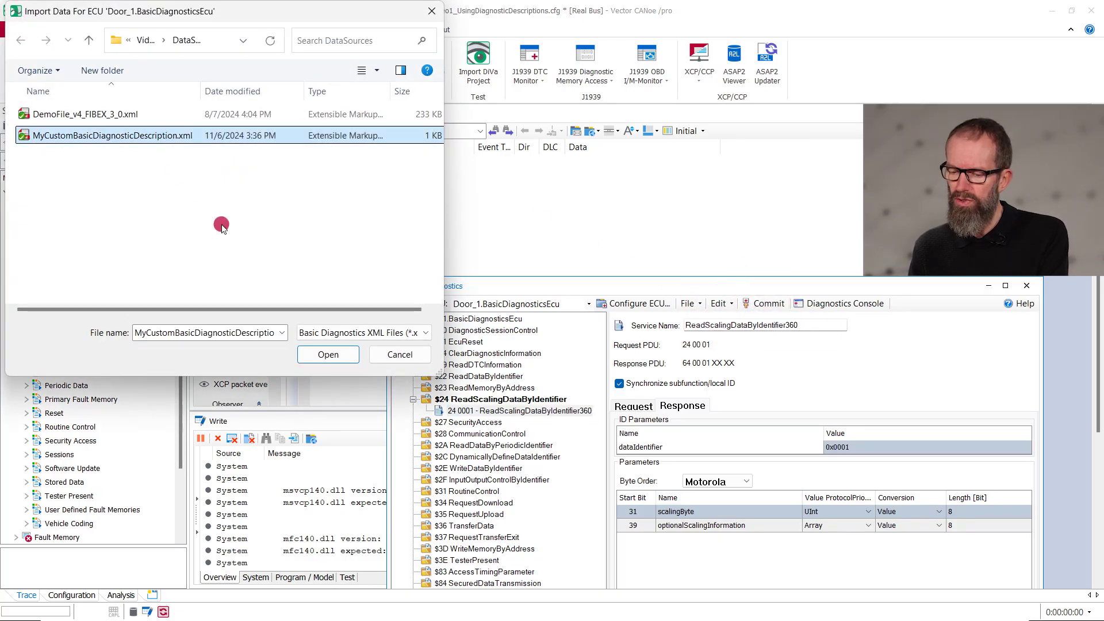
{"action": "left_click", "coordinate": [343, 353]}
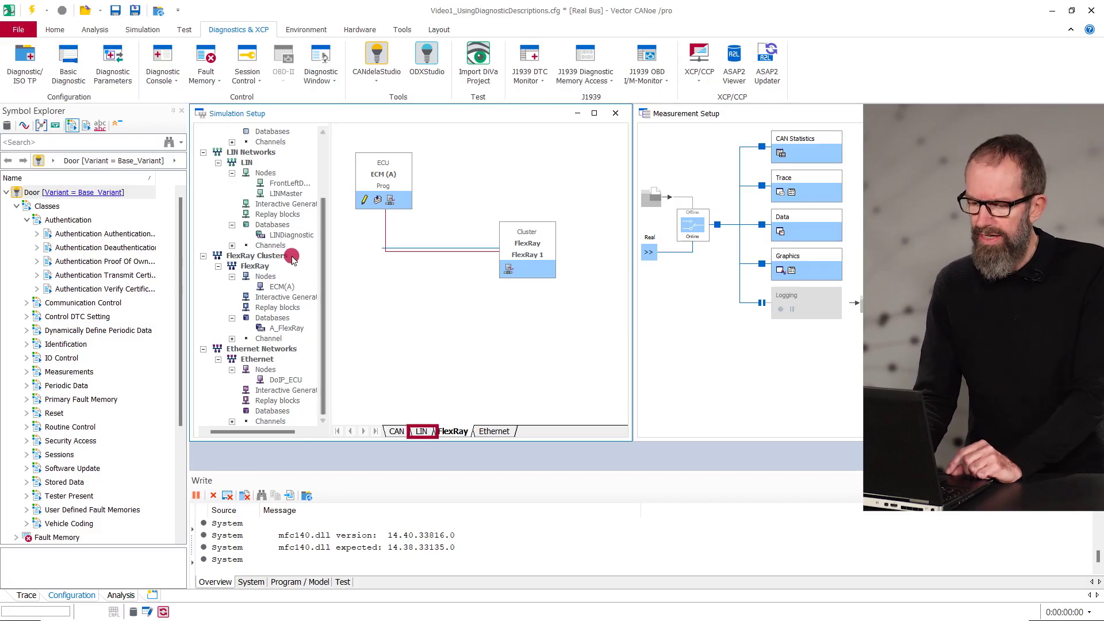
Review the LINDiagnostic and A_FlexRay networks, then reopen the Diagnostics/ISO TP configuration
{"action": "left_click", "coordinate": [279, 235]}
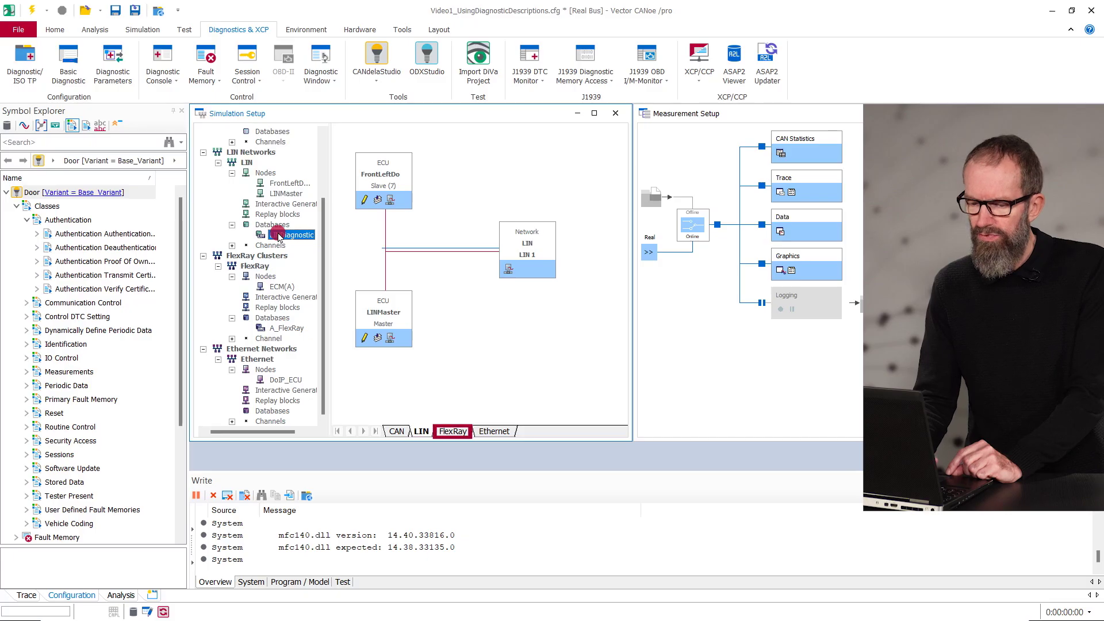
{"action": "left_click", "coordinate": [287, 327]}
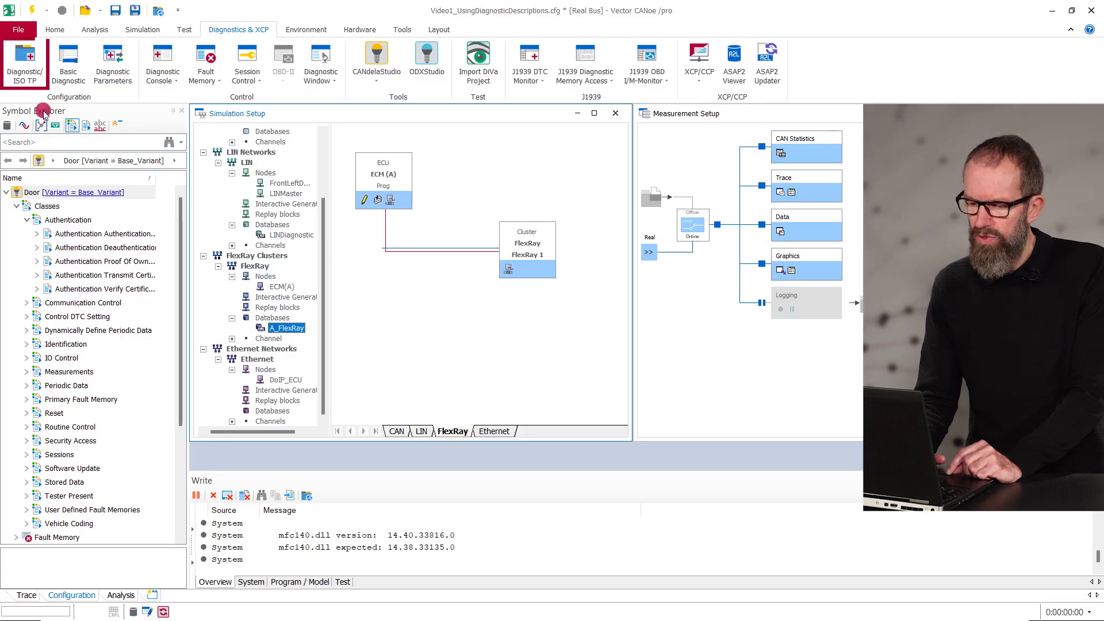
{"action": "left_click", "coordinate": [24, 63]}
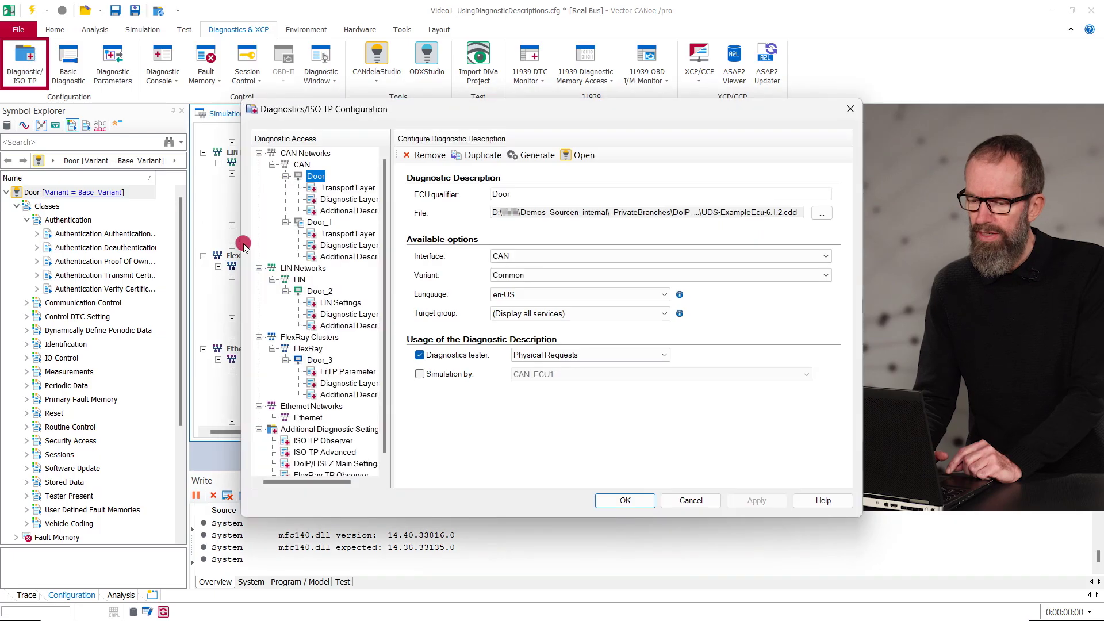
Inspect Door_2's LIN settings, Door_3's FlexRay description and Door_3's FrTP parameters
{"action": "left_click", "coordinate": [344, 303]}
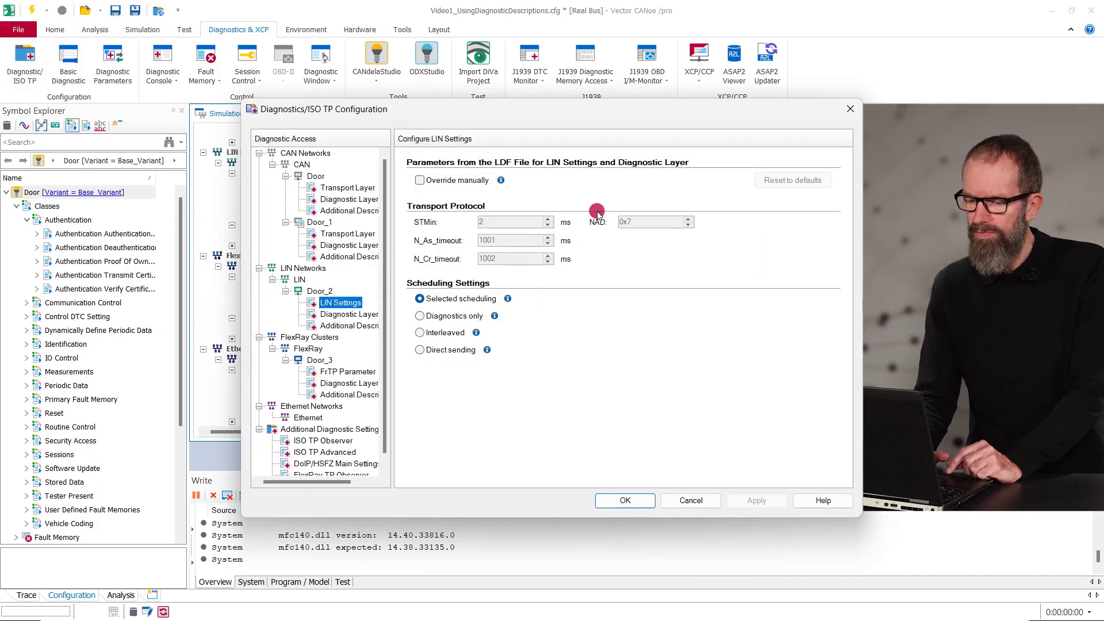
{"action": "left_click", "coordinate": [326, 360]}
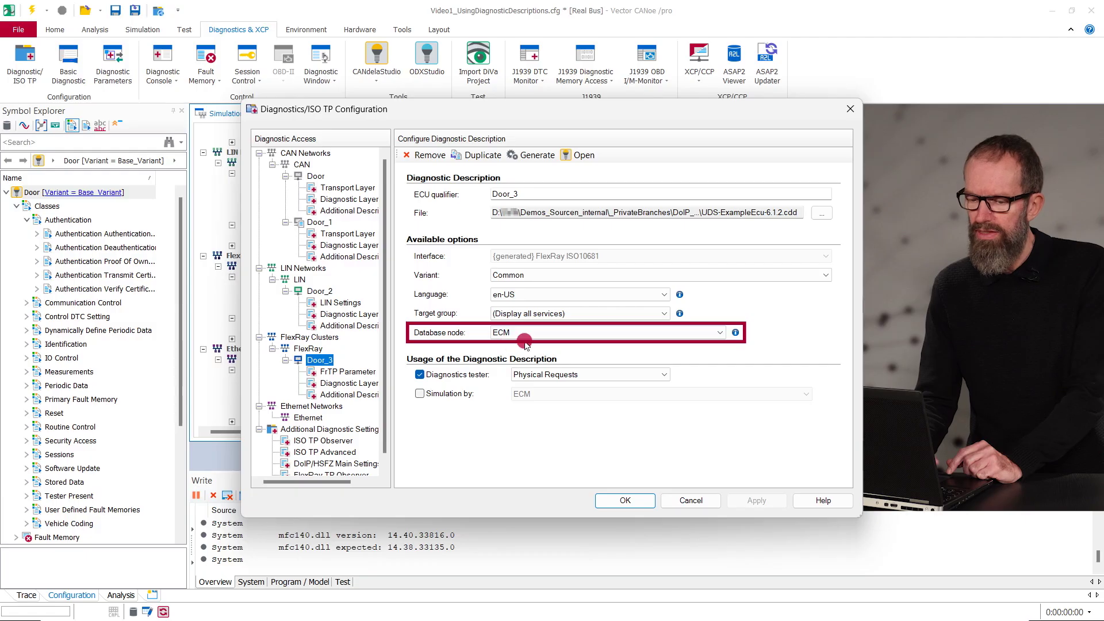
{"action": "left_click", "coordinate": [347, 372]}
Enlarge the dialog and assign PDU_DIAG_ECM_1 plus the physical and functional PDU_DIAG_Tester_1 to Door_3
{"action": "left_click_drag", "start_coordinate": [518, 117], "coordinate": [518, 17]}
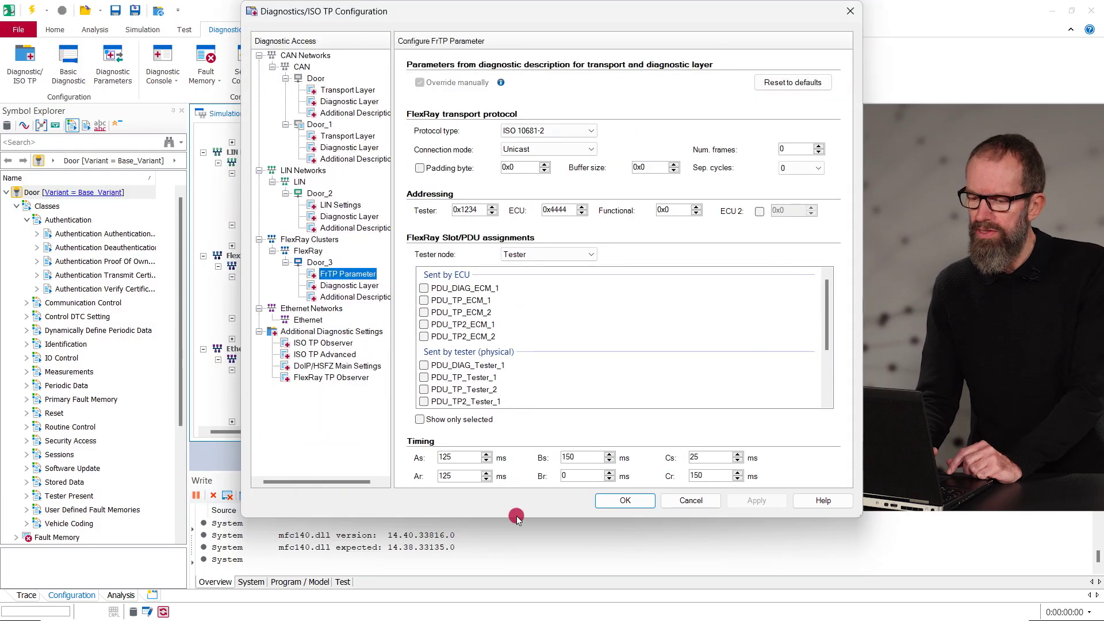
{"action": "left_click_drag", "start_coordinate": [516, 514], "coordinate": [516, 616]}
{"action": "left_click", "coordinate": [424, 288]}
{"action": "left_click", "coordinate": [424, 365]}
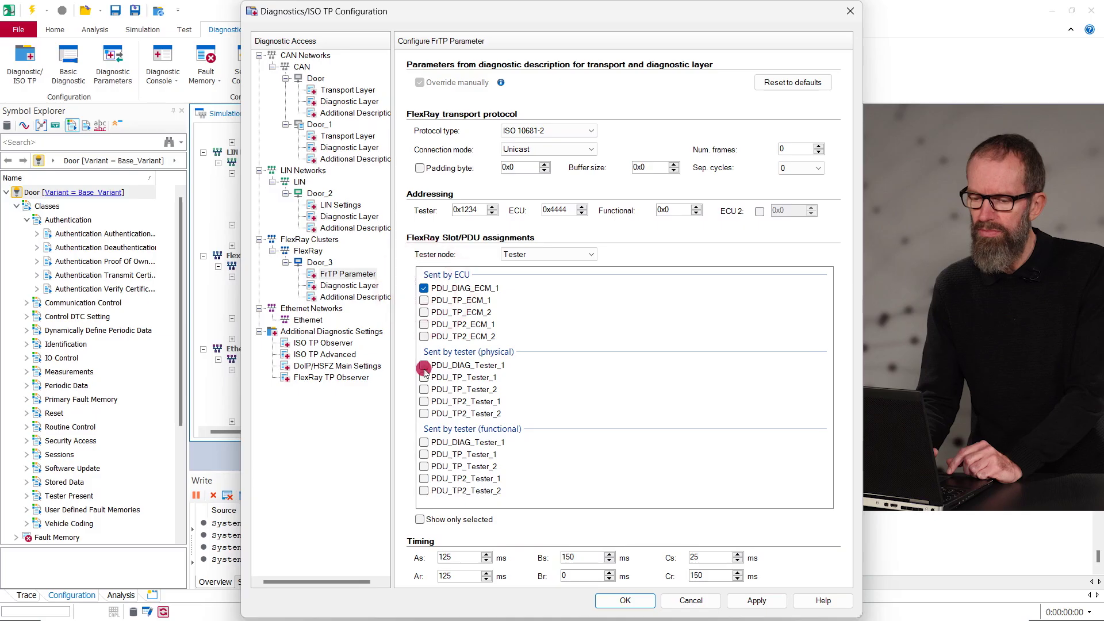
{"action": "left_click", "coordinate": [424, 442]}
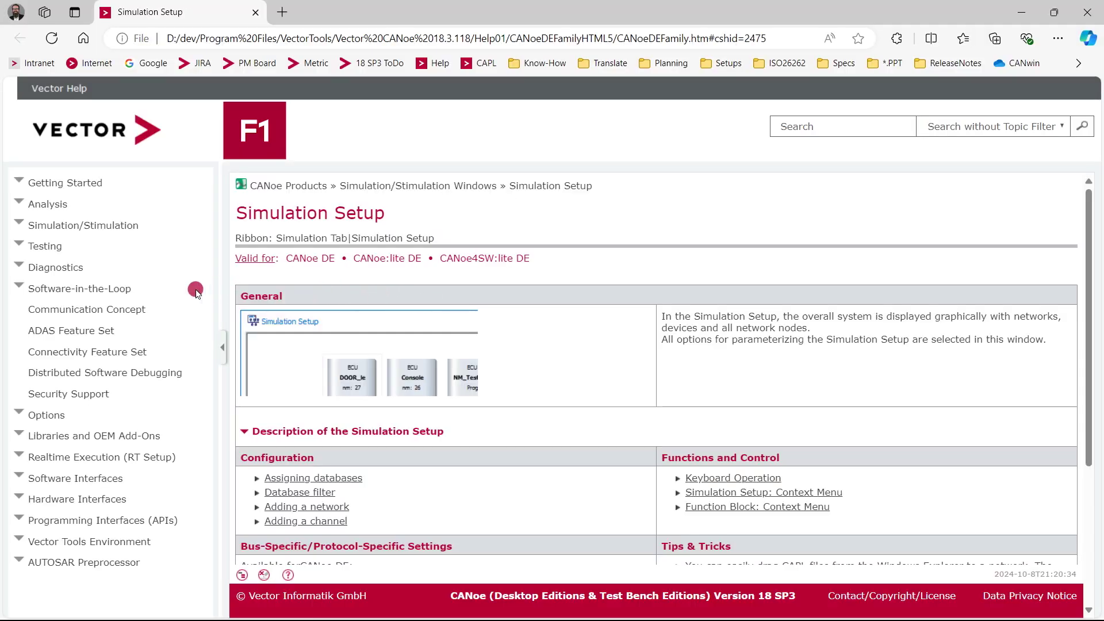
Expand the Diagnostics help section and select its Diagnostics/ISO TP Configuration entry
{"action": "left_click", "coordinate": [60, 268]}
{"action": "left_click", "coordinate": [96, 354]}
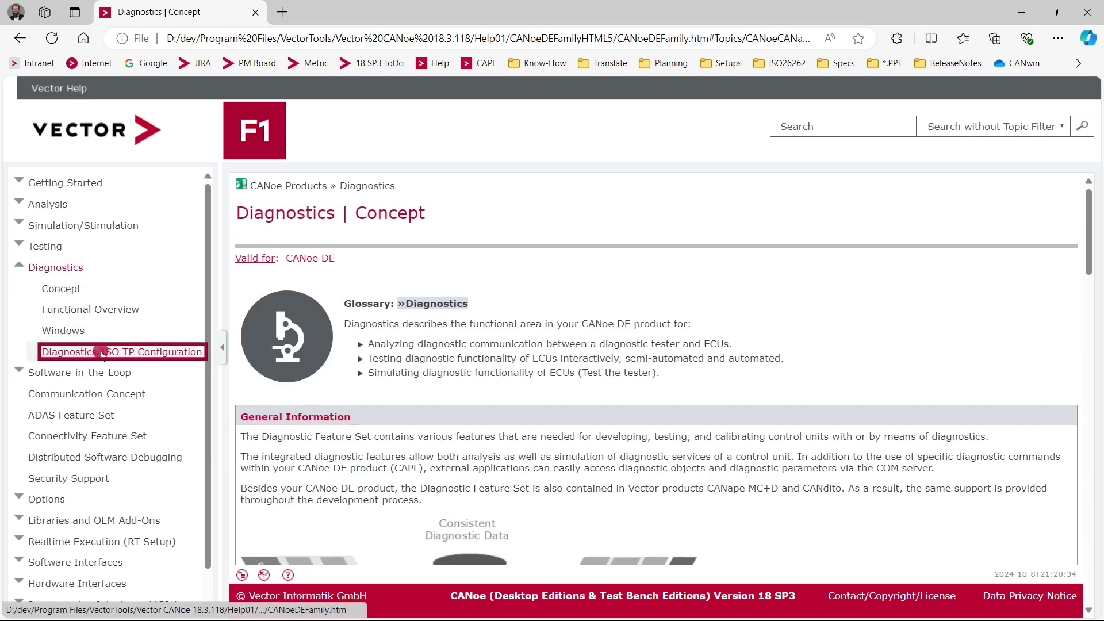